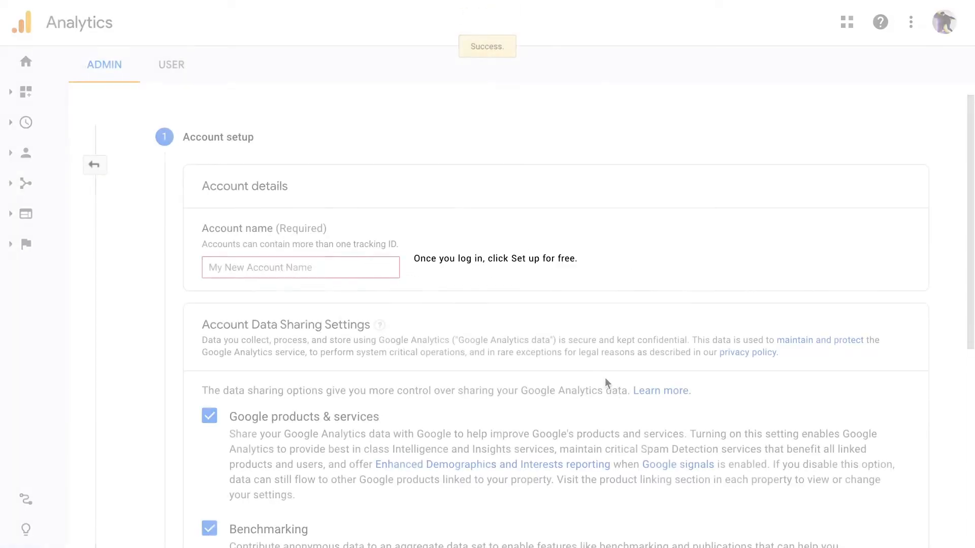
Name the new account Trendsy Clothing MNL, keep all data sharing settings enabled, and proceed to property setup.
text(Trendsy Clothing MNL)
click(255, 323)
scroll(194, 348, down, 2)
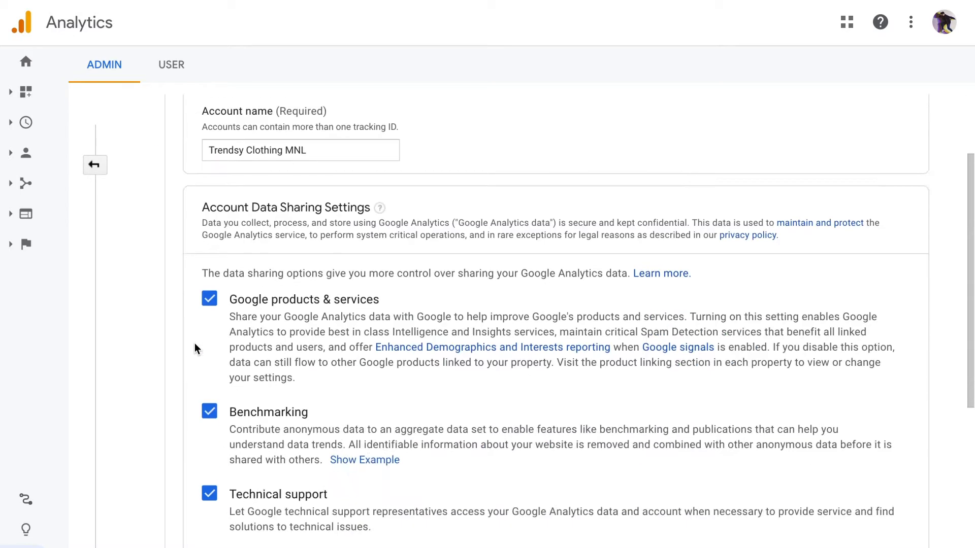
scroll(194, 346, down, 5)
click(215, 439)
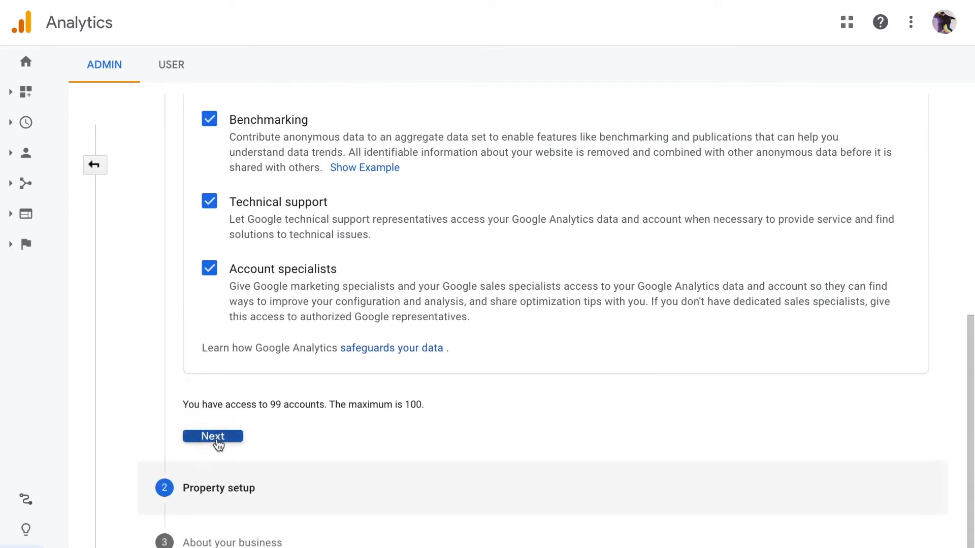
Name the property Trendsy Clothing MNL and set its reporting time zone to Philippines.
text(Trendsy Clo)
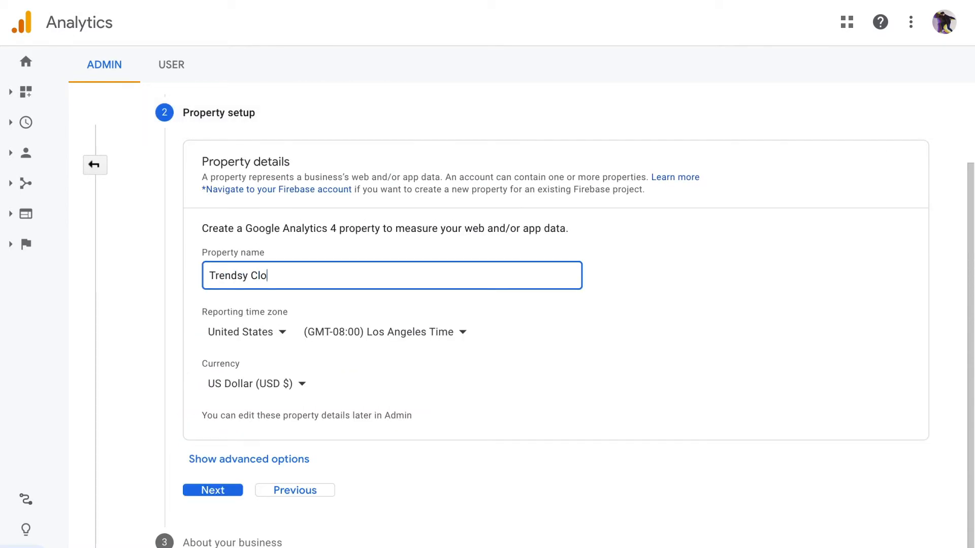
text(thing MNL)
click(240, 332)
text(p)
scroll(246, 242, down, 3)
click(261, 166)
Set the property's currency to Philippine Piso (PHP).
click(288, 384)
text(p)
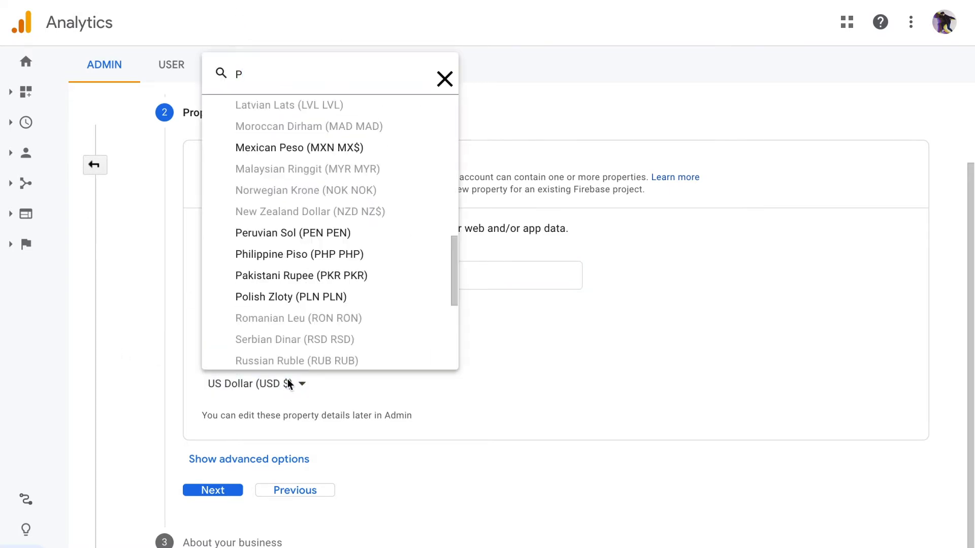
click(261, 254)
Show the advanced options and enable creation of a Universal Analytics property.
click(289, 460)
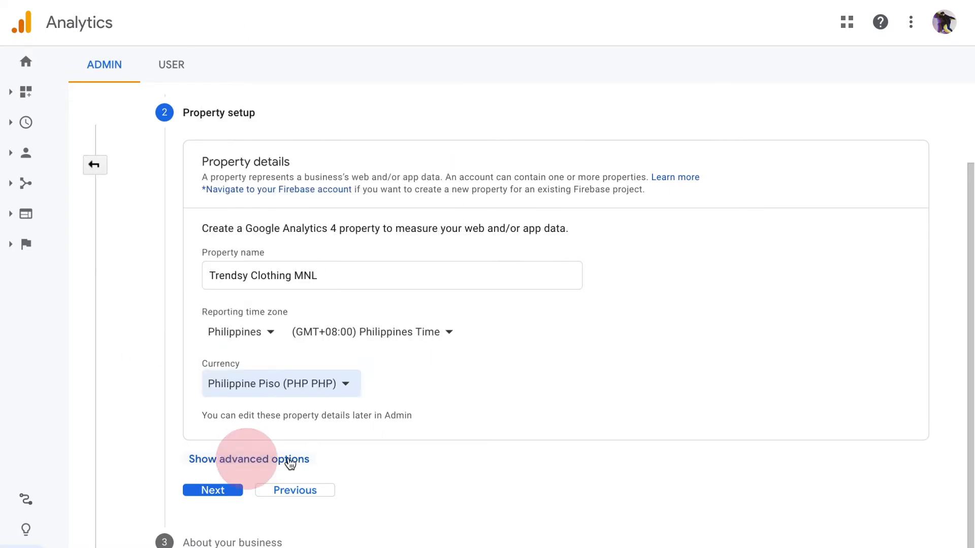
scroll(288, 459, down, 2)
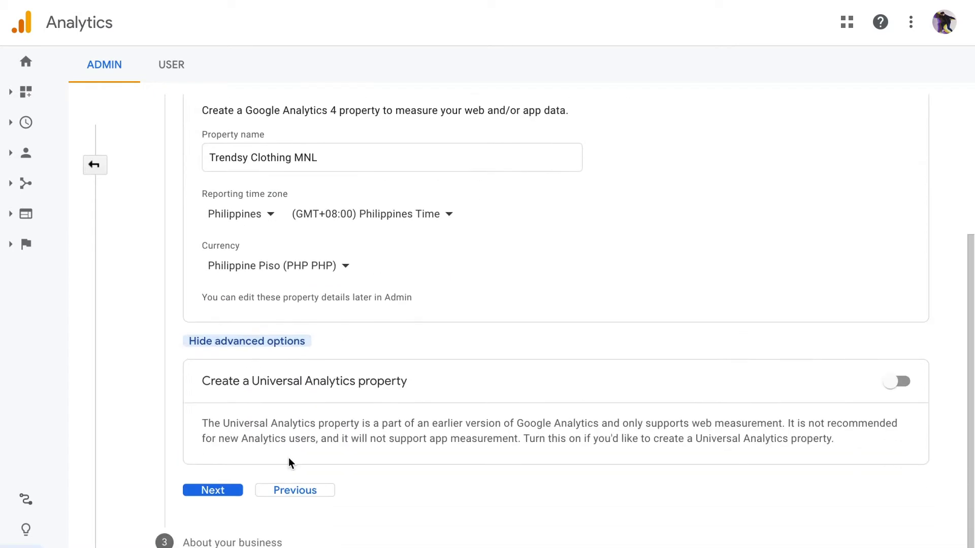
click(900, 381)
scroll(845, 439, down, 3)
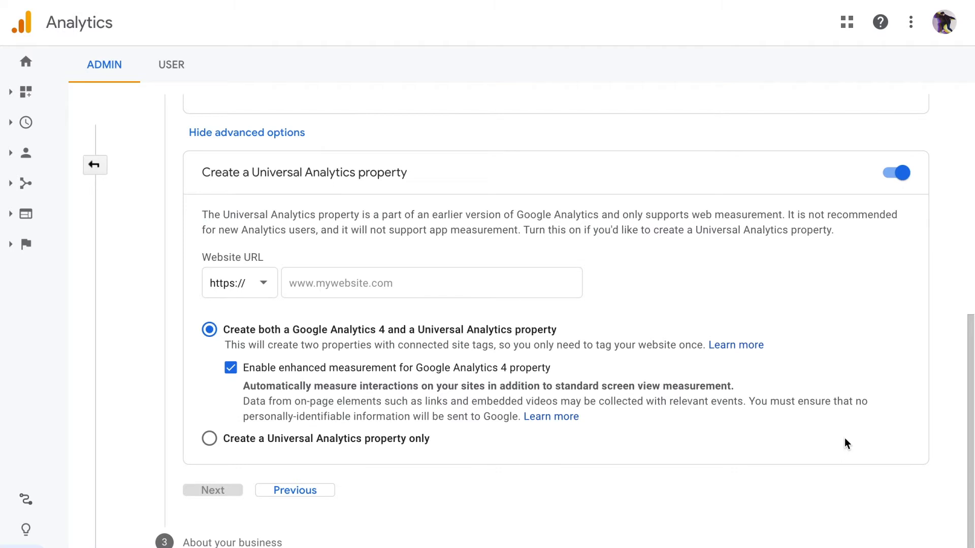
click(294, 290)
text(ww)
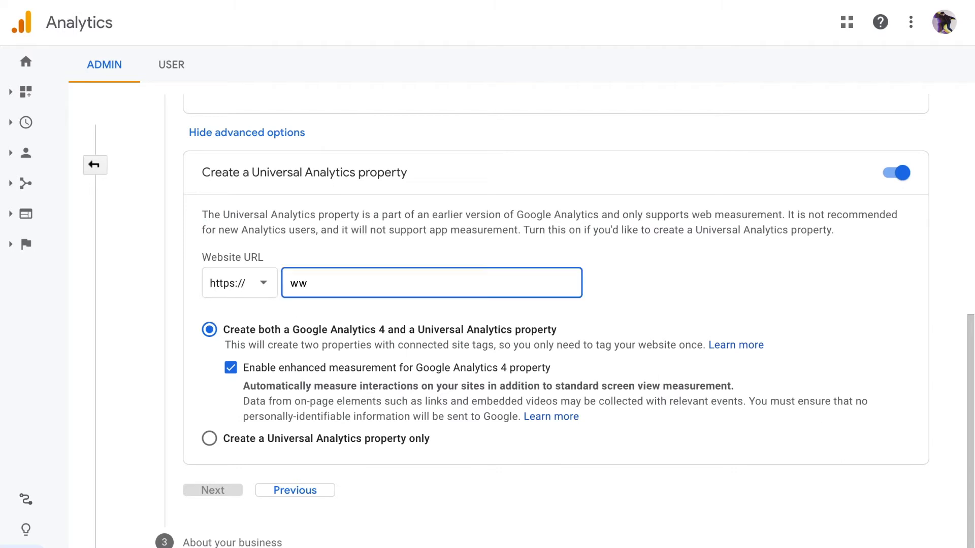
text(w.trendsycl)
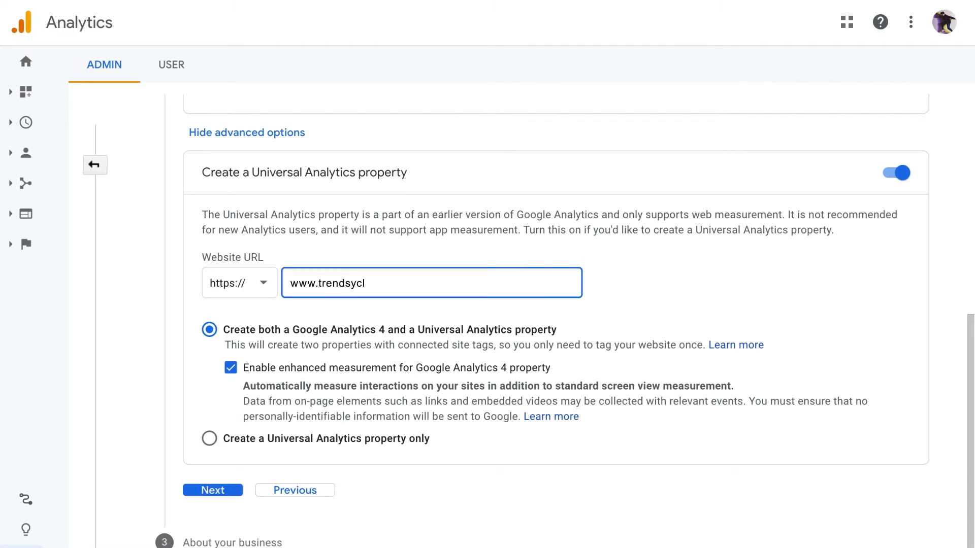
text(othingmnl.com)
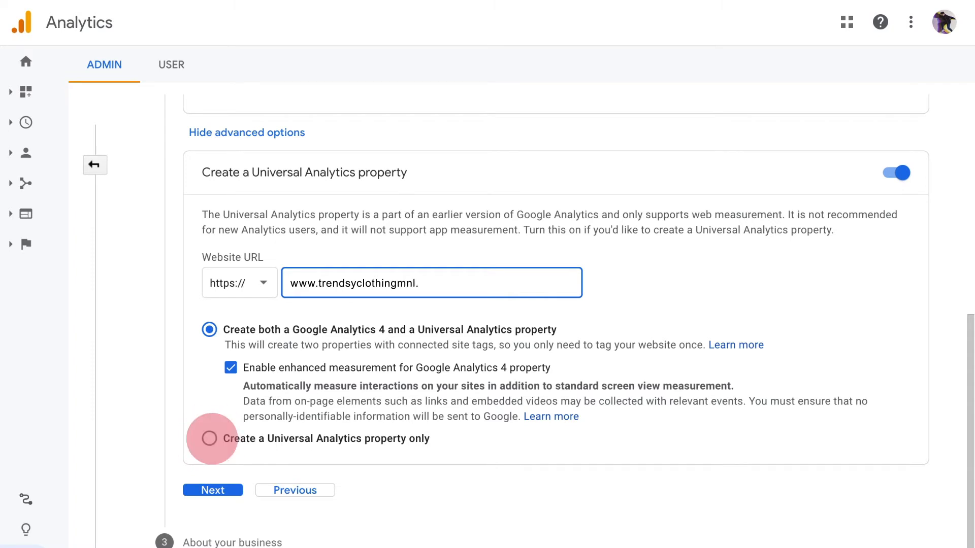
click(209, 439)
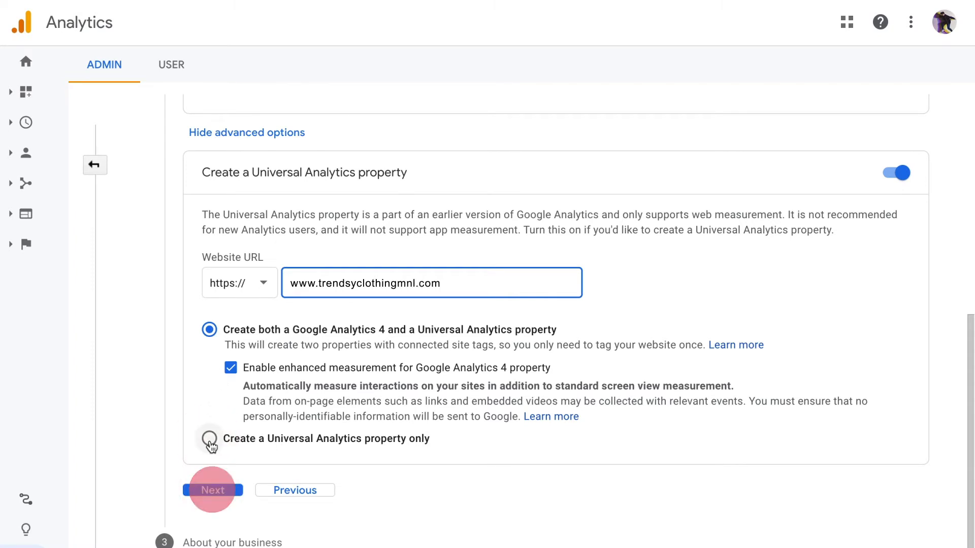
click(213, 490)
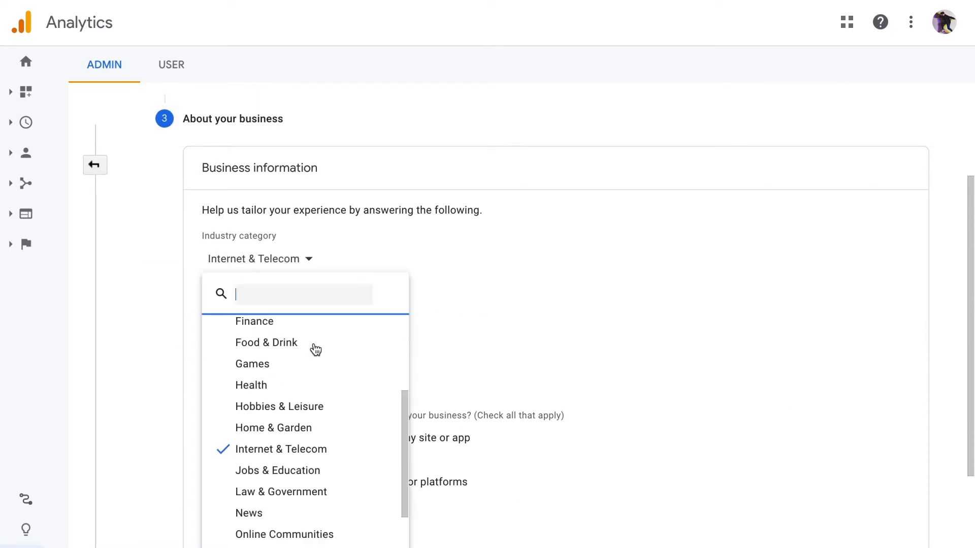
Set the industry category to Other and the business size to Small - 1 to 10 employees.
scroll(315, 348, down, 3)
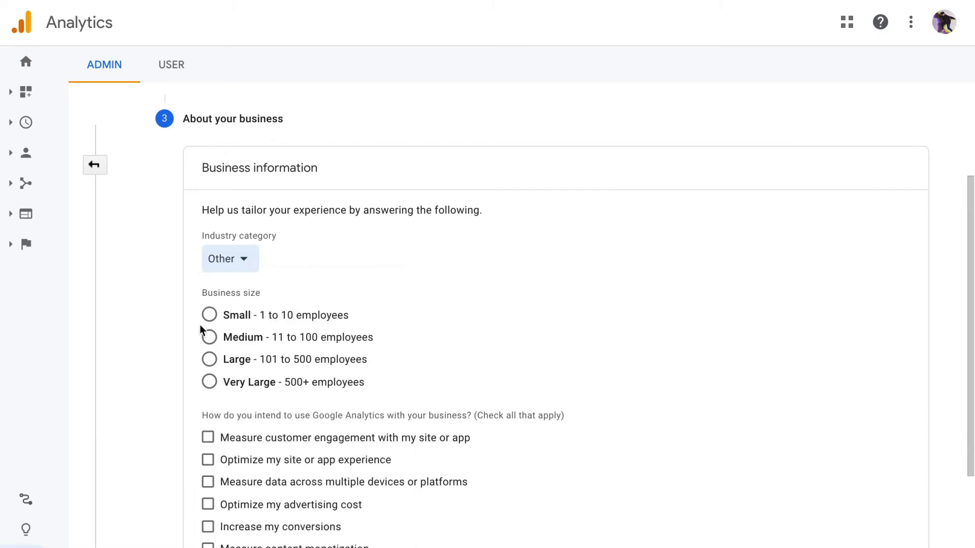
click(209, 315)
Select every intended use of Google Analytics except Other and submit the account for creation.
scroll(179, 473, down, 3)
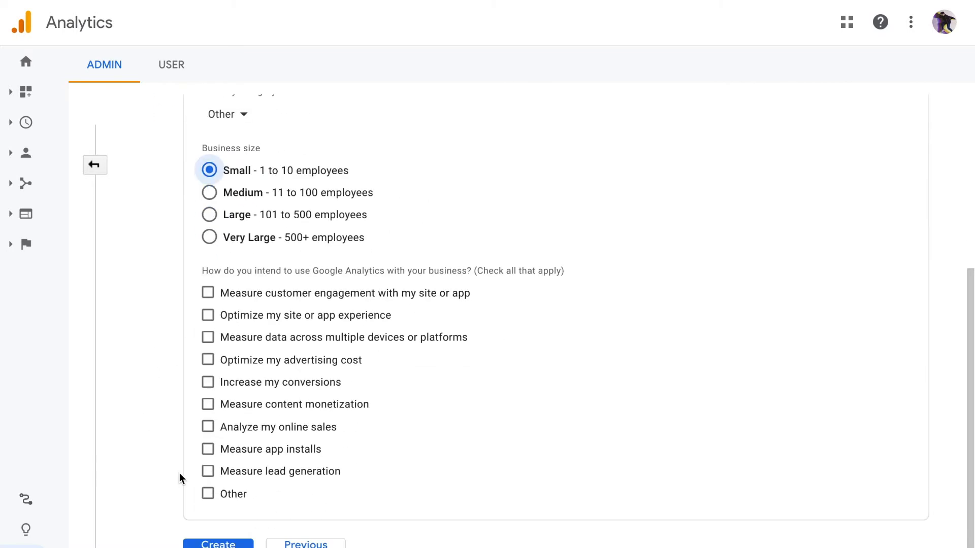
click(208, 293)
click(208, 315)
click(208, 338)
click(208, 360)
click(208, 404)
click(207, 427)
click(208, 471)
click(207, 494)
click(209, 496)
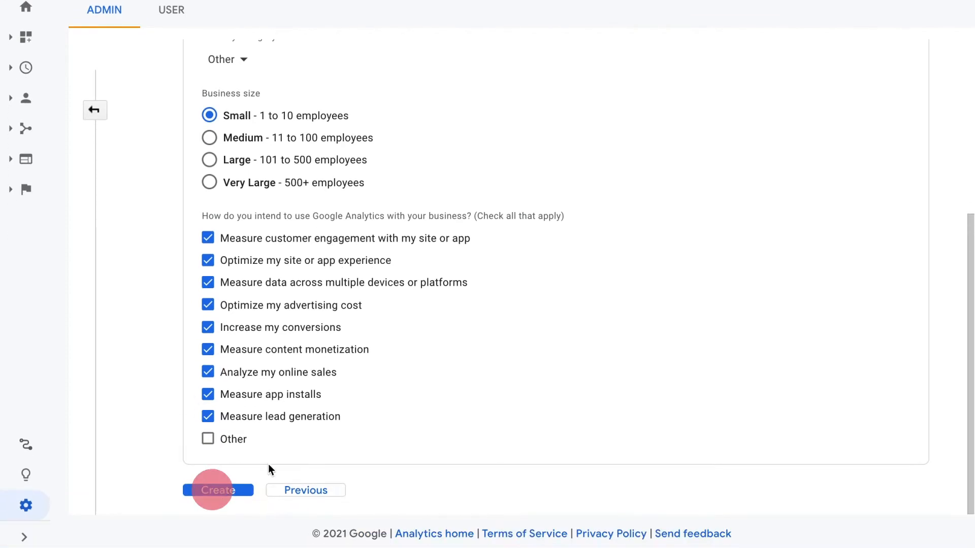
click(235, 491)
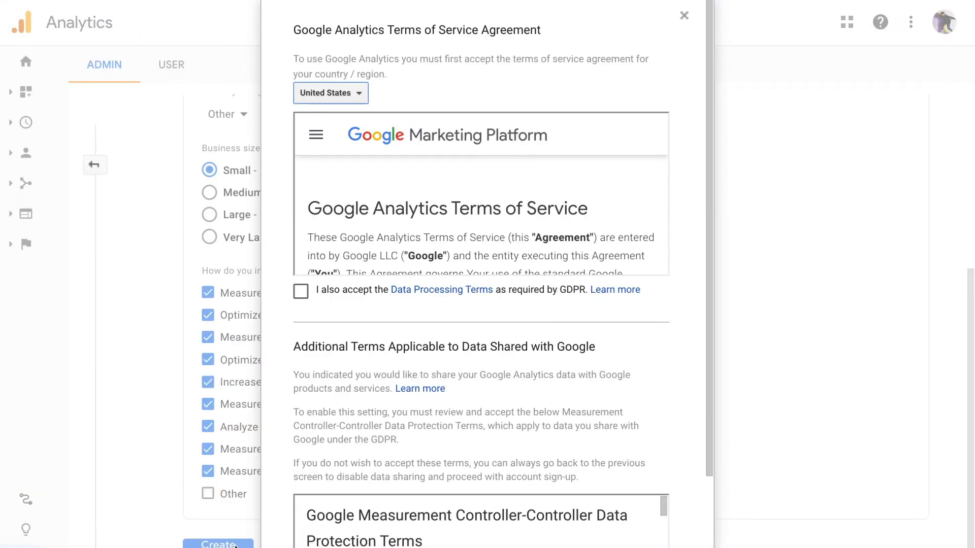
Set the Terms of Service country to Philippines and accept the agreement with its data processing and data protection terms.
click(337, 93)
text(ph)
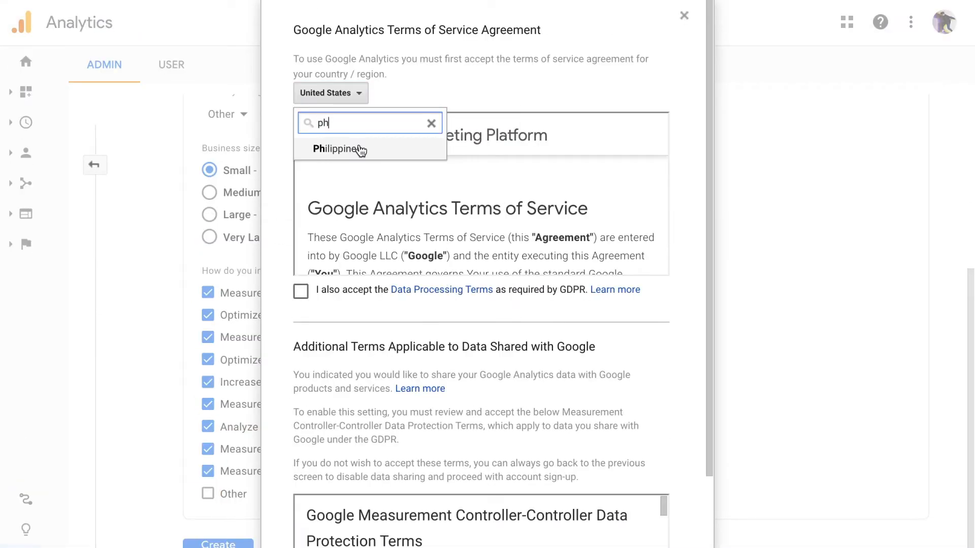
click(361, 150)
click(301, 291)
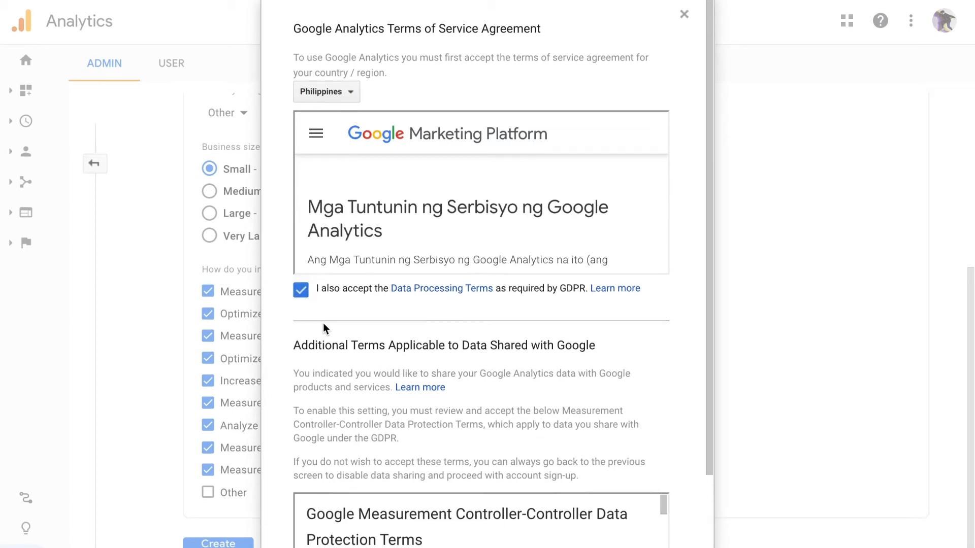
scroll(323, 329, down, 3)
click(300, 513)
click(323, 505)
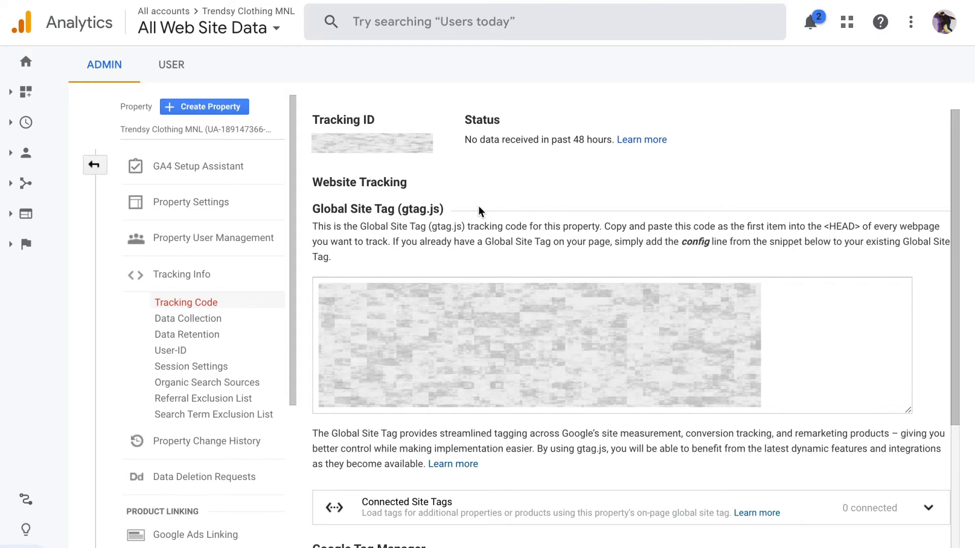
Open the Tracking Code page from the property's Tracking Info in the admin settings.
scroll(227, 457, down, 5)
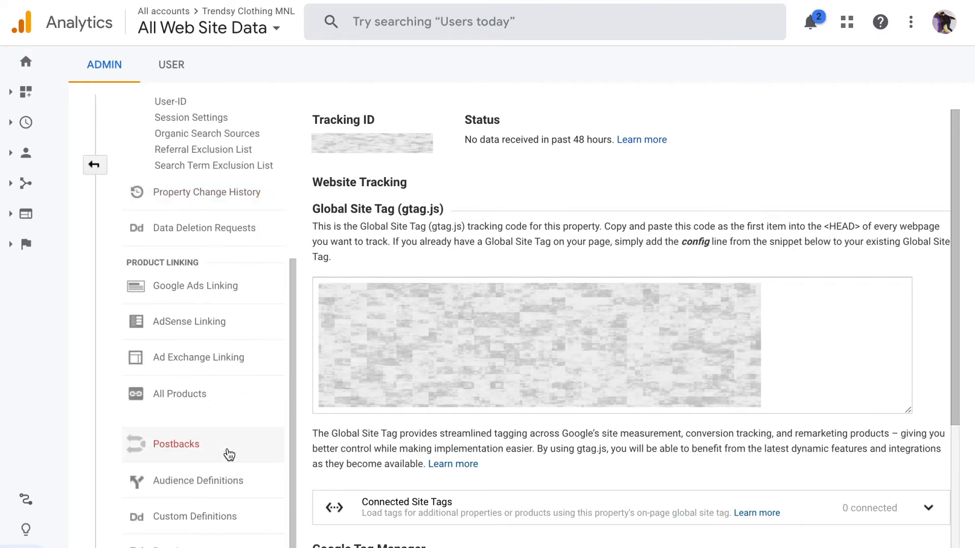
scroll(233, 452, up, 5)
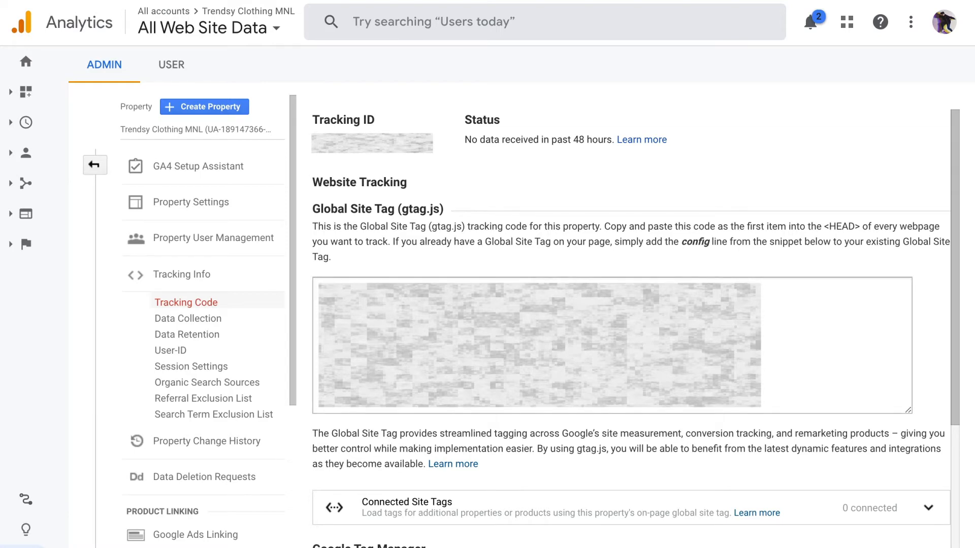
scroll(26, 504, down, 1)
click(24, 503)
click(476, 274)
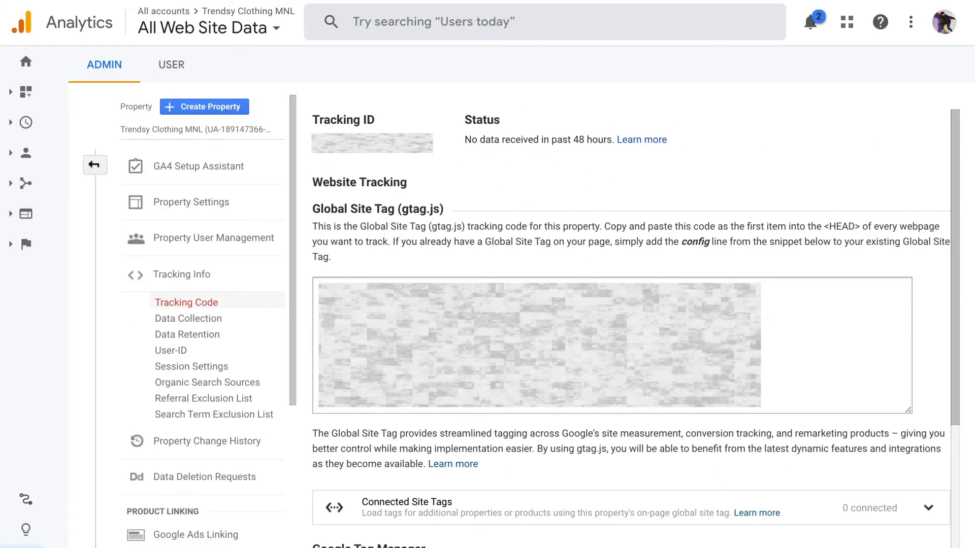
Select the entire Global Site Tag (gtag.js) snippet and copy it.
click(438, 343)
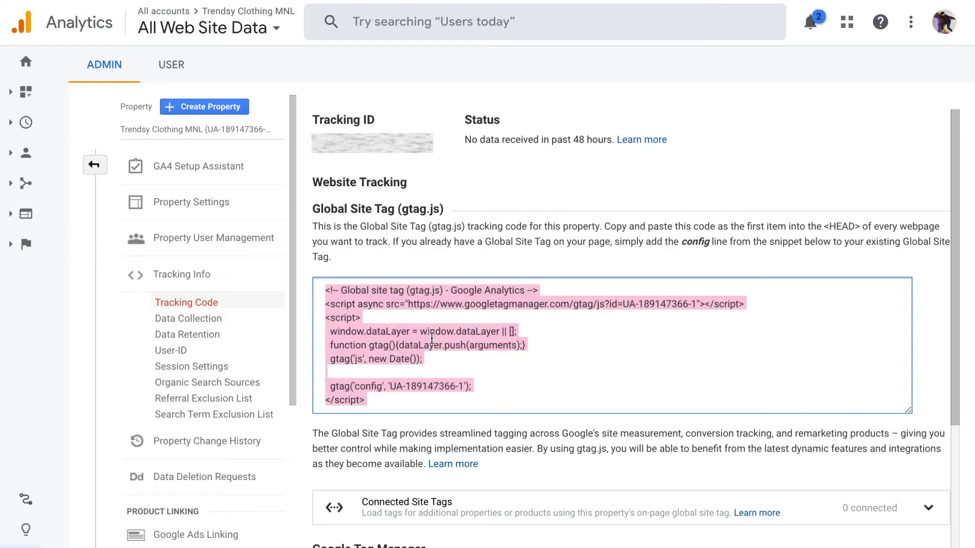
right_click(438, 343)
click(459, 368)
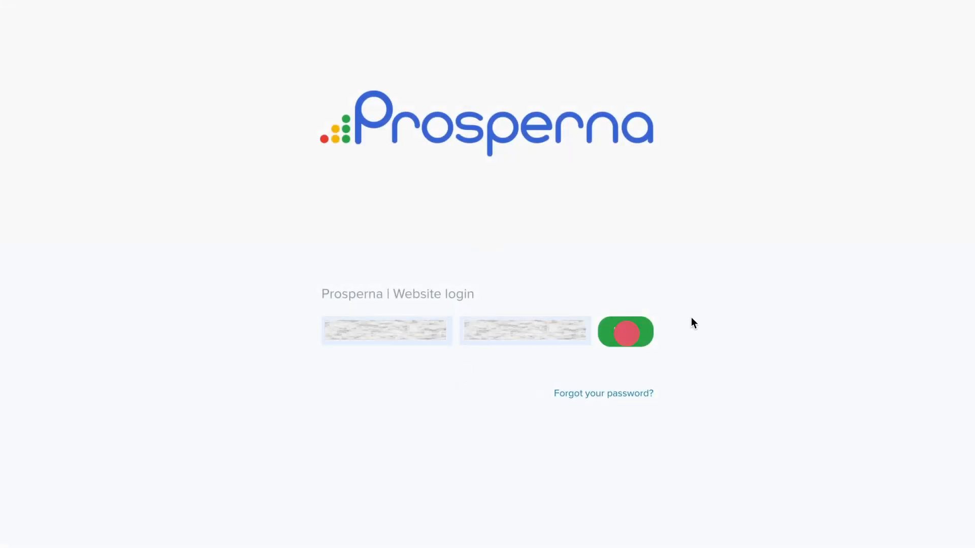
Switch to Prosperna, log in with the filled-in credentials, and open the Customize section of the site's Pages settings.
click(626, 332)
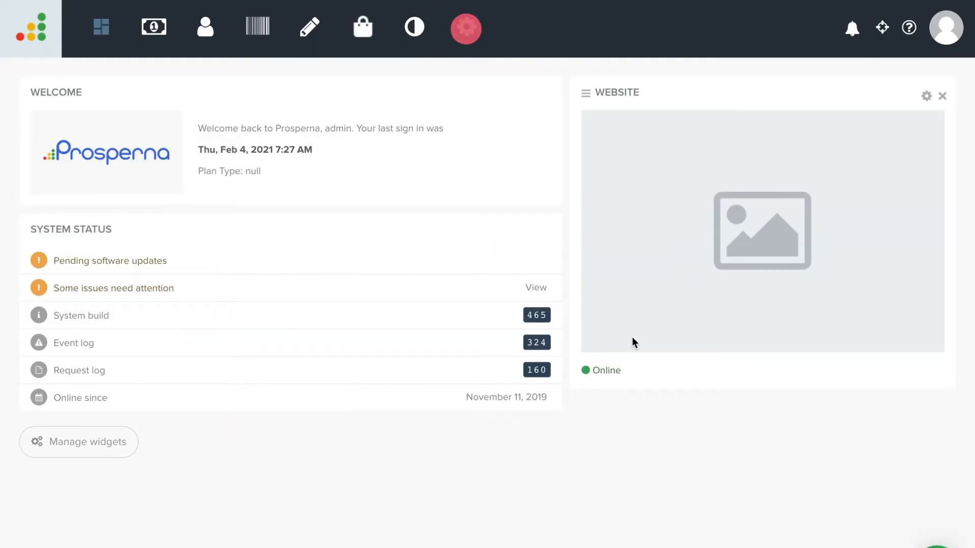
click(466, 29)
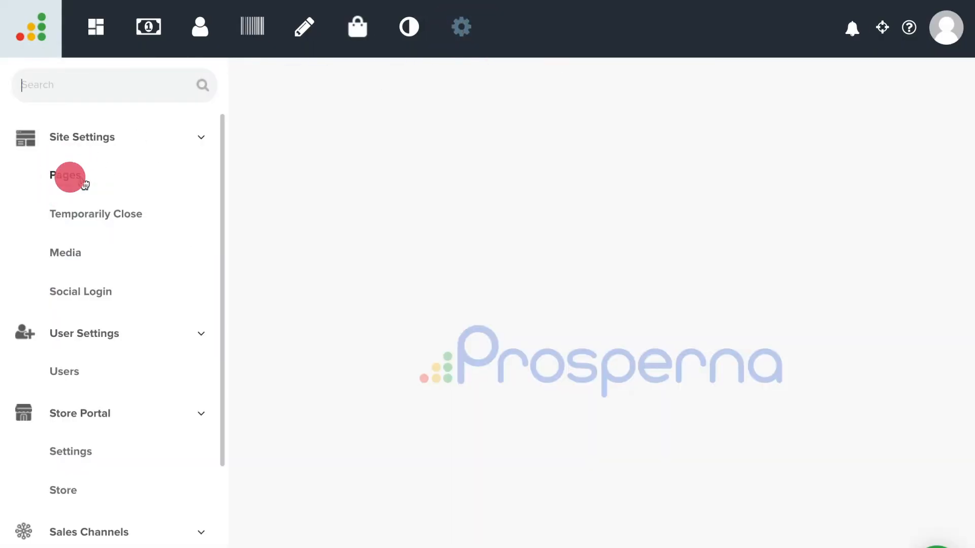
click(84, 184)
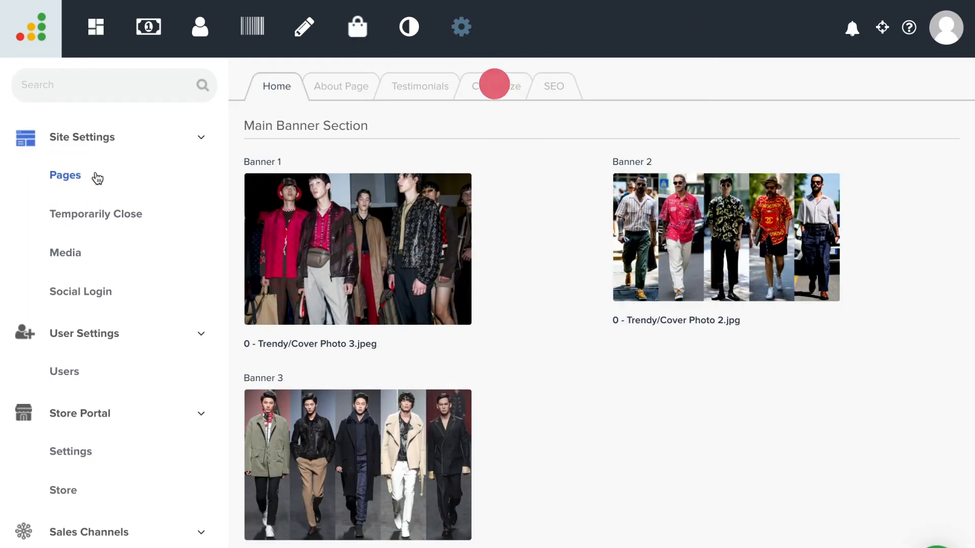
click(491, 94)
Paste the copied Global Site Tag snippet into the <head> code field under Integration and save the page settings.
scroll(912, 343, down, 15)
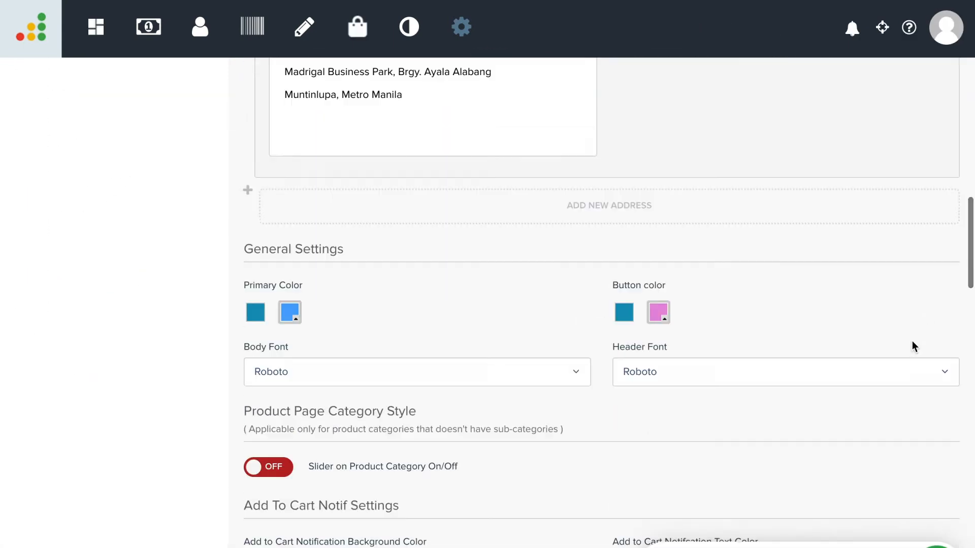
scroll(912, 341, down, 8)
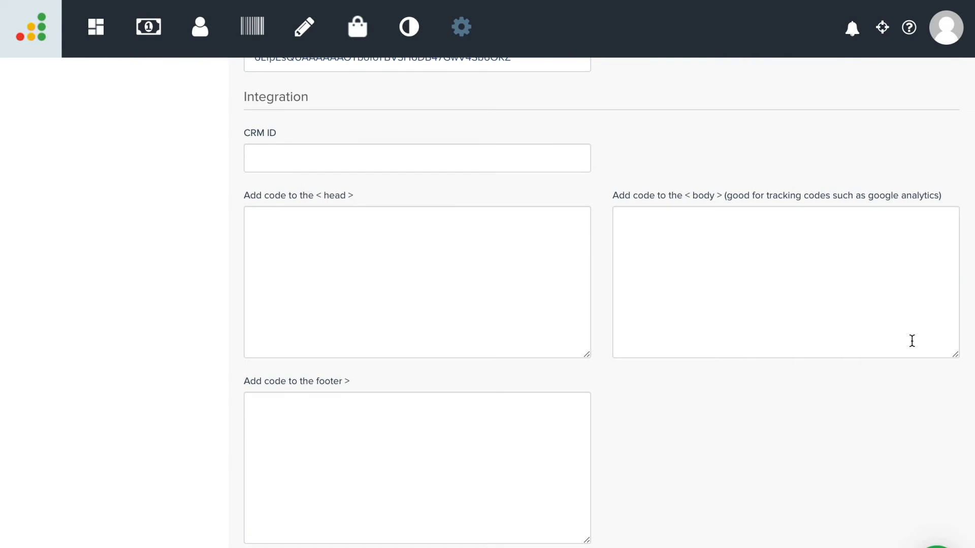
click(506, 324)
key(ctrl+v)
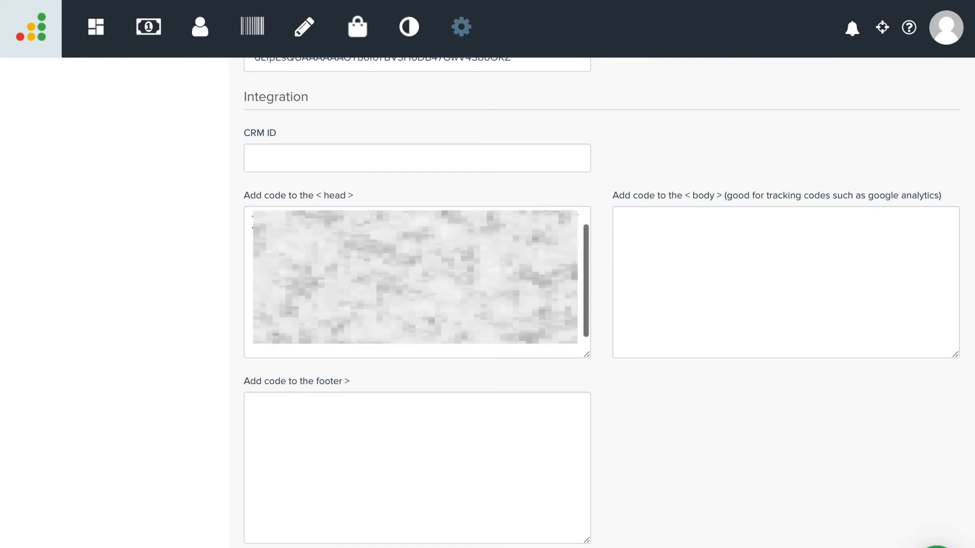
scroll(183, 436, down, 15)
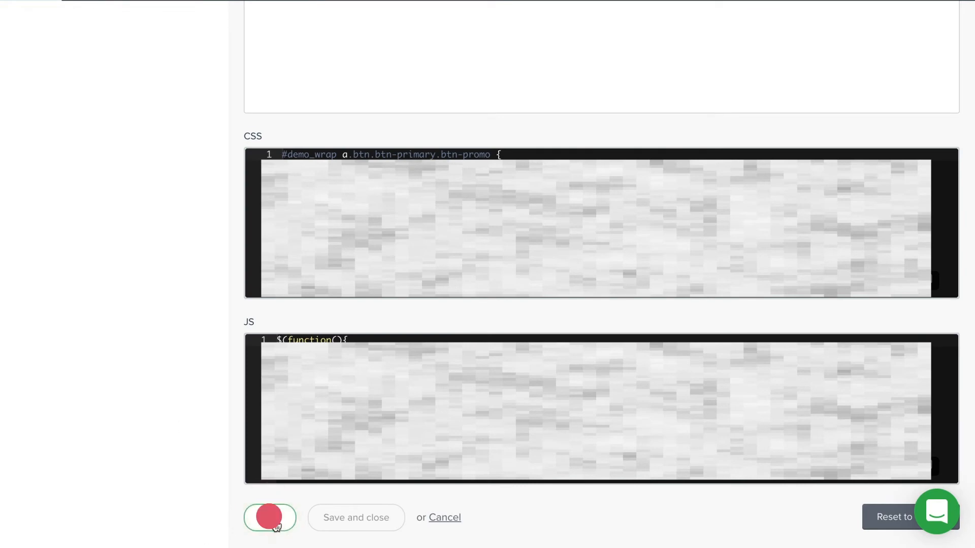
click(272, 518)
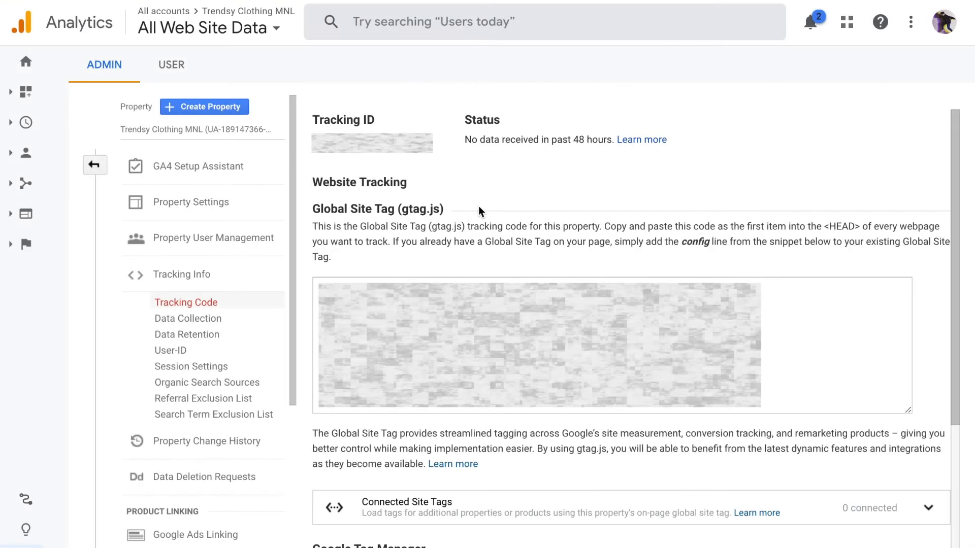
Reopen the Tracking Code page from the property's Tracking Info in the admin settings and copy the property's Tracking ID.
scroll(226, 393, down, 5)
scroll(226, 394, up, 5)
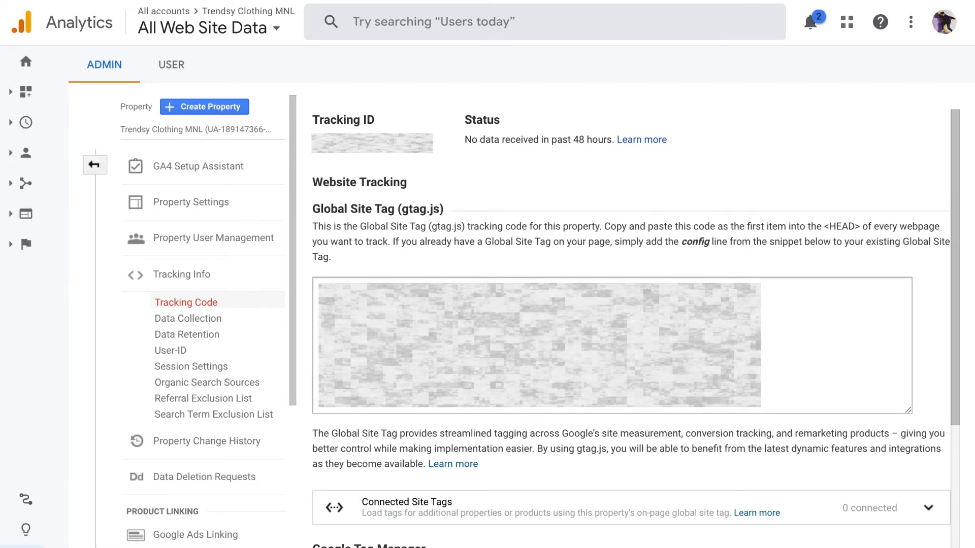
scroll(508, 305, down, 1)
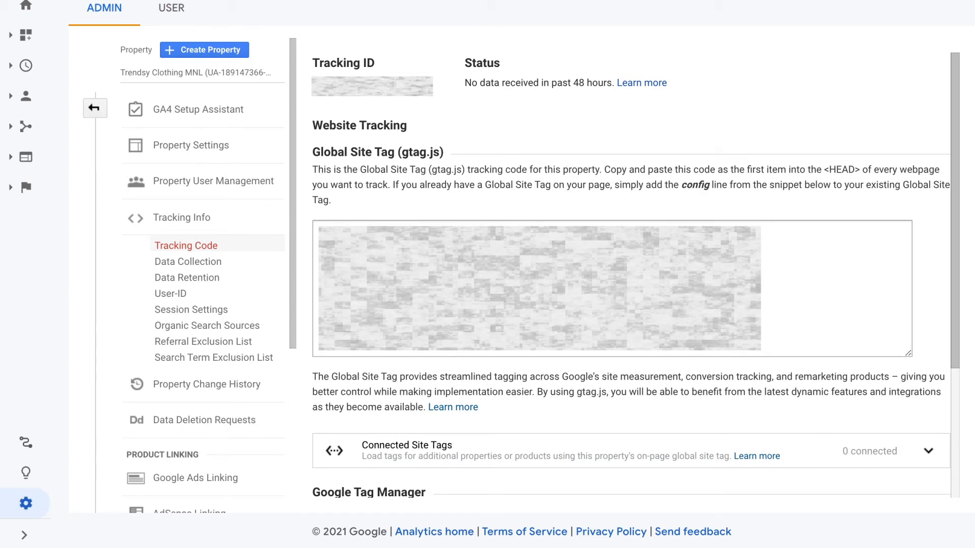
click(26, 503)
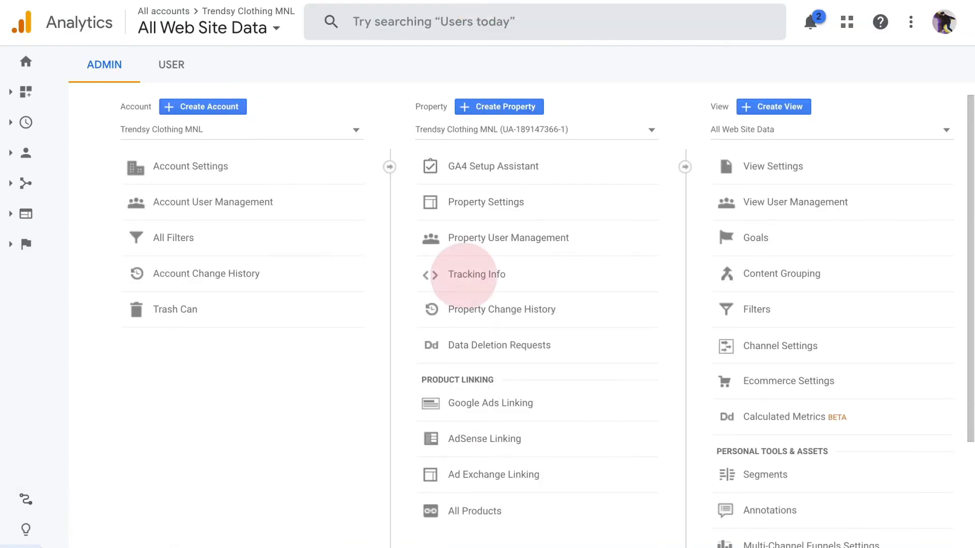
click(465, 274)
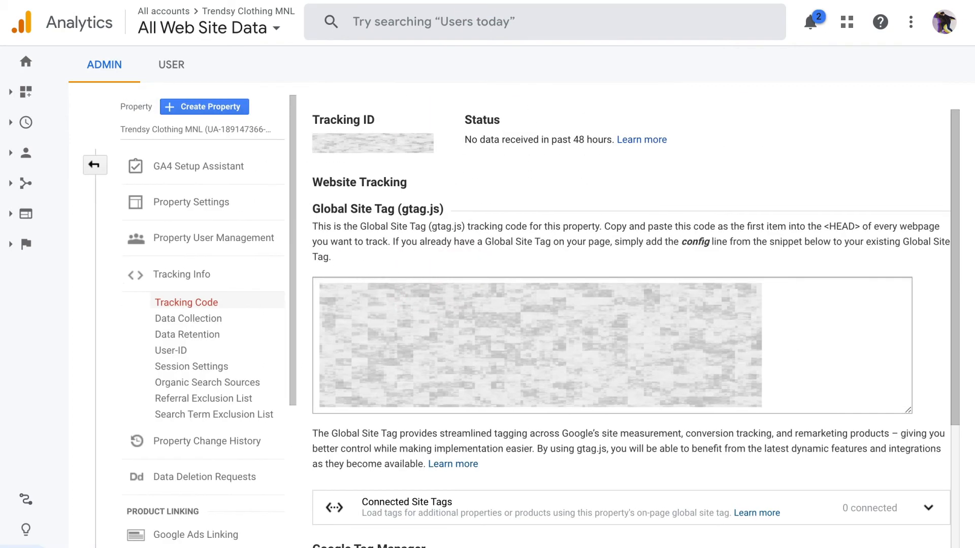
drag(426, 143, 316, 142)
right_click(315, 142)
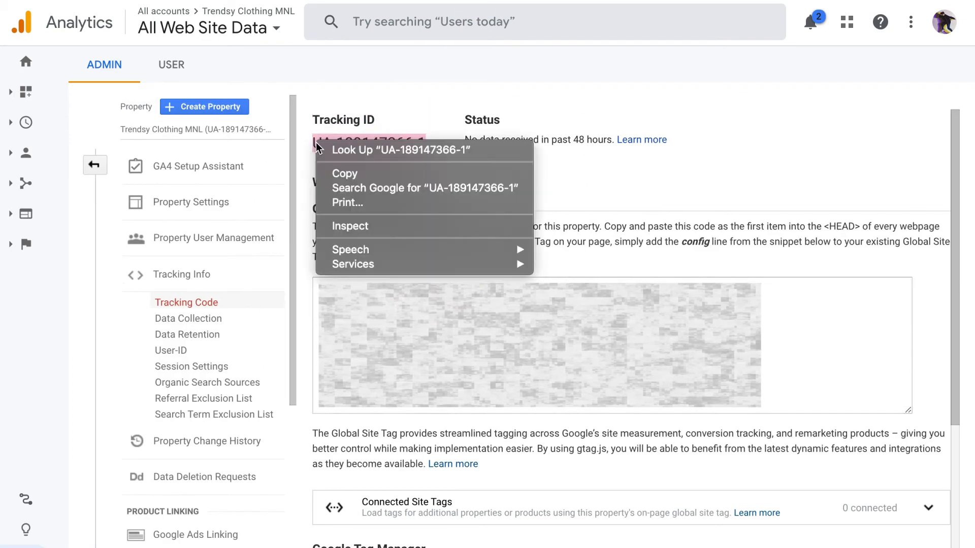
click(348, 173)
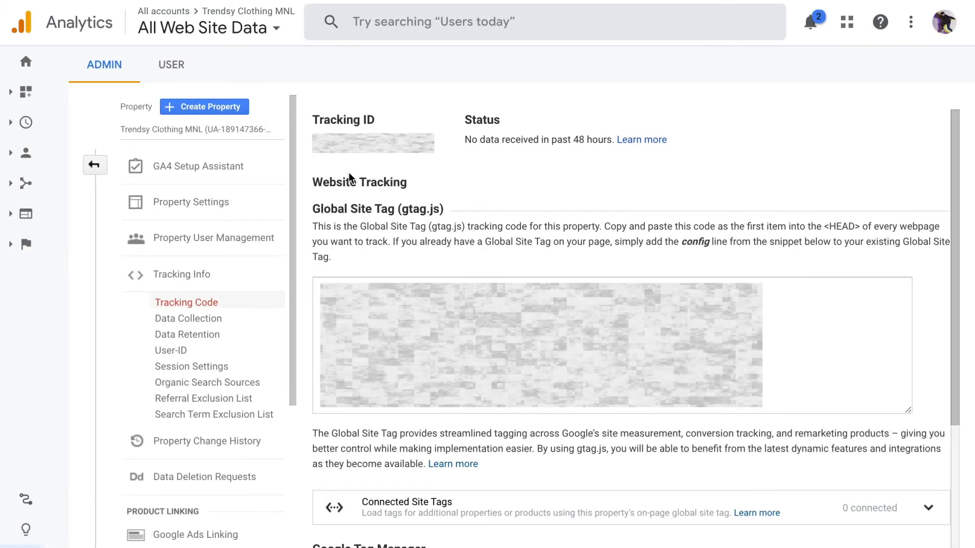
Open Account User Management for the Trendsy Clothing MNL account from the admin settings and start adding users.
scroll(349, 172, down, 1)
click(26, 505)
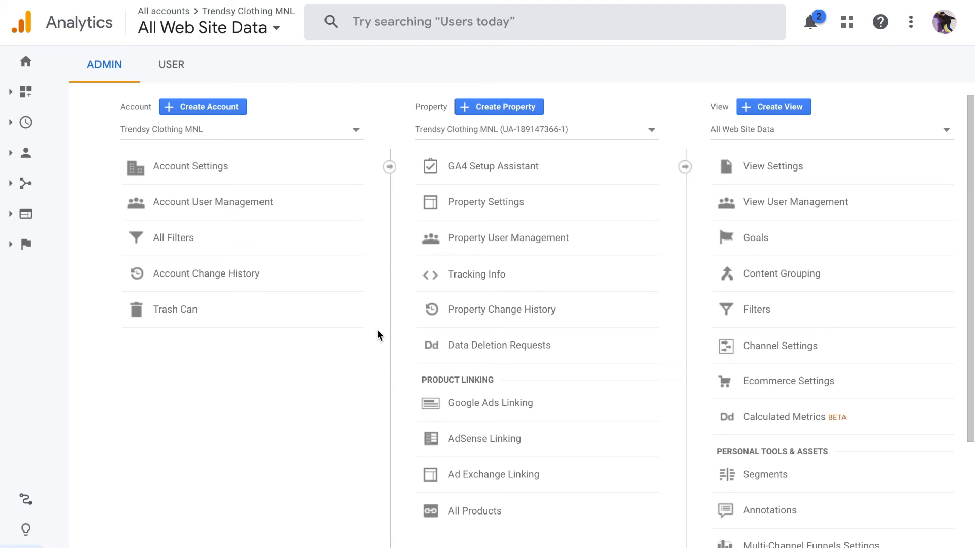
click(199, 202)
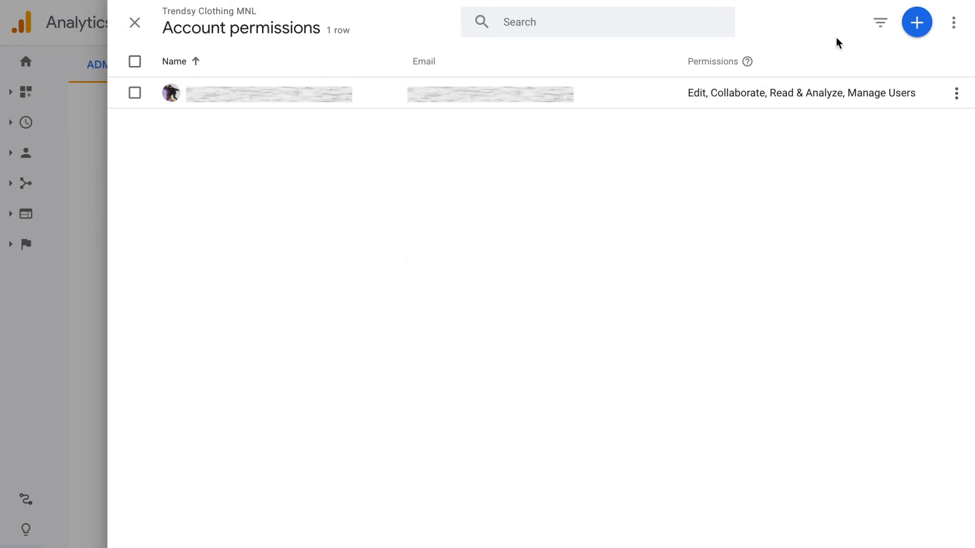
click(919, 29)
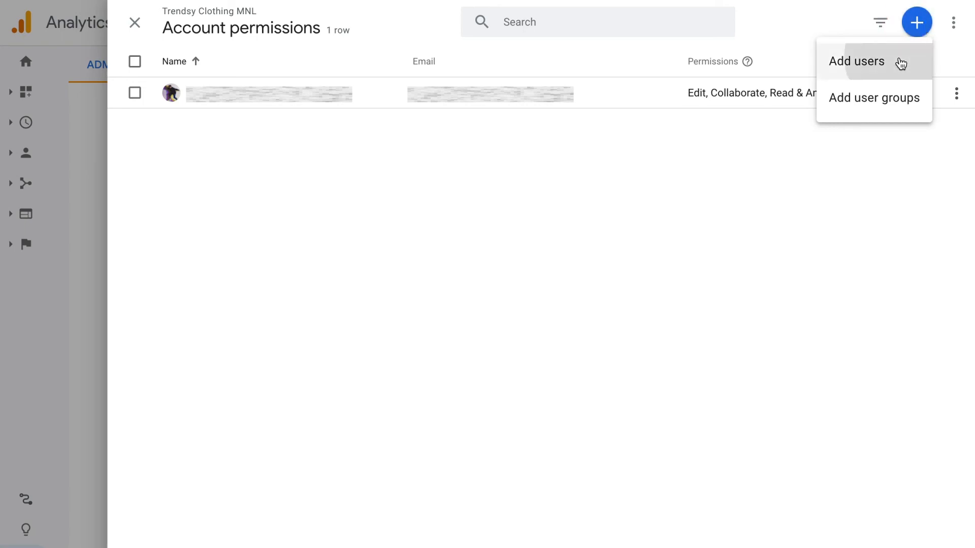
click(899, 62)
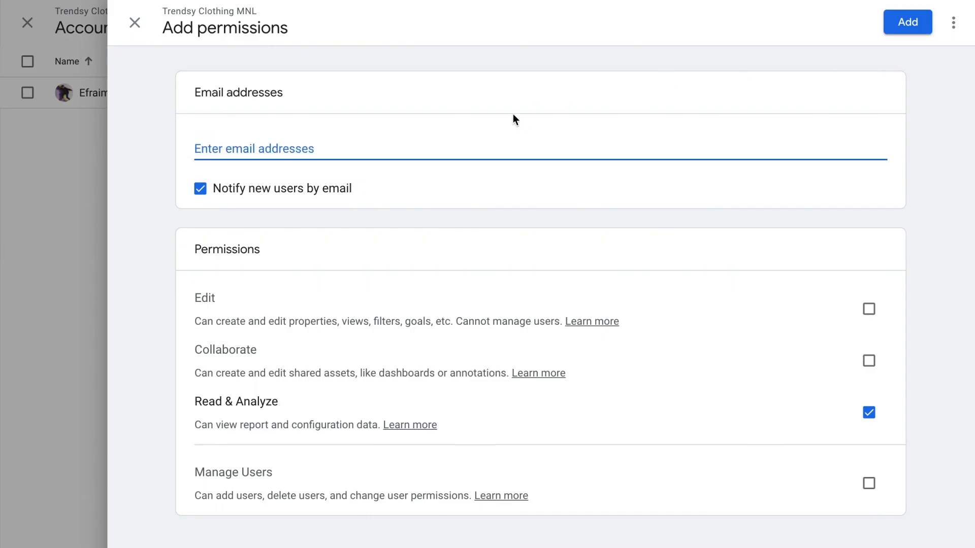
Fill in the new user's e-mail address, grant the Edit permission, and add the user to the account.
key(ctrl+v)
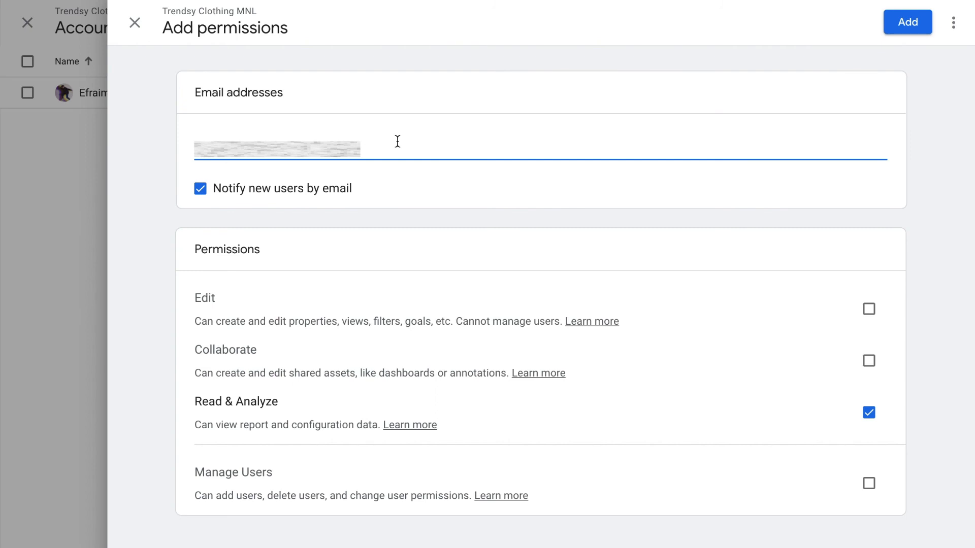
click(868, 309)
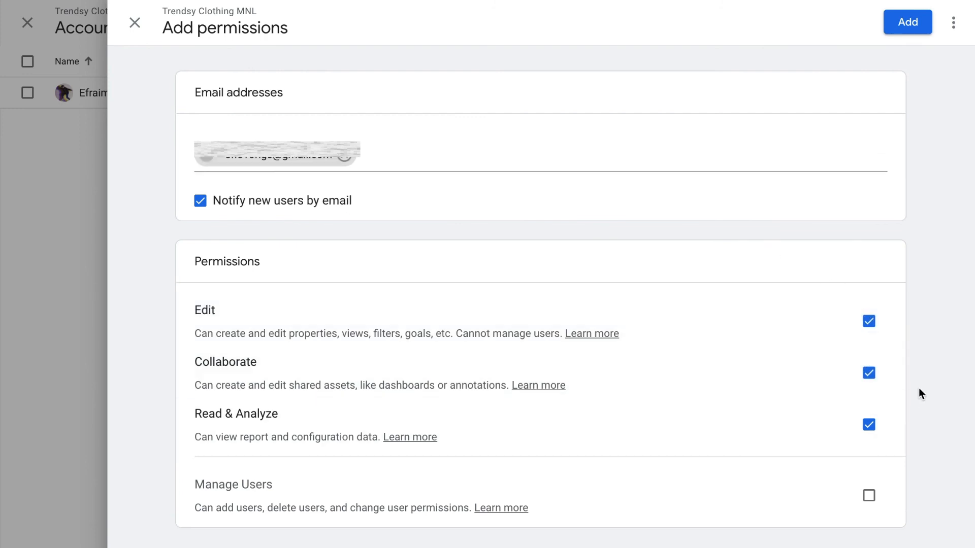
click(906, 24)
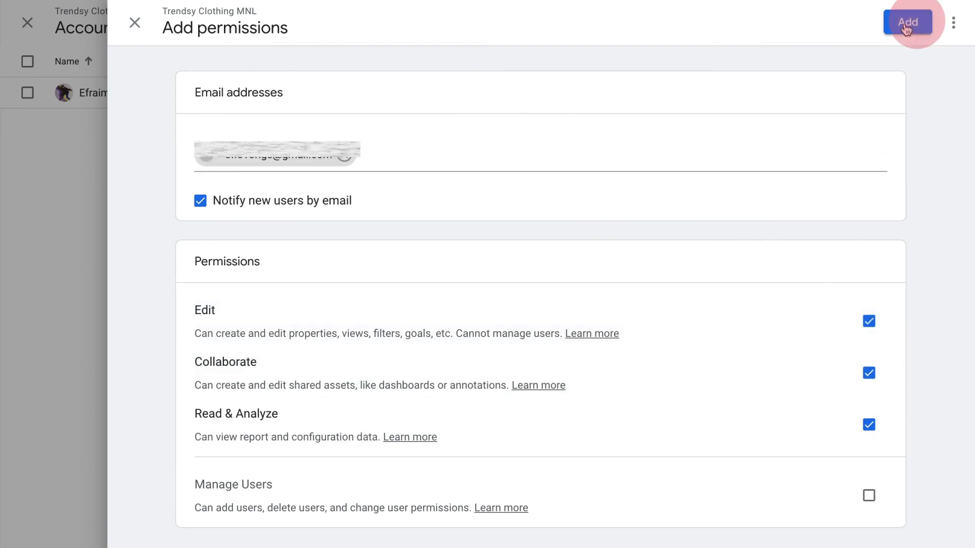